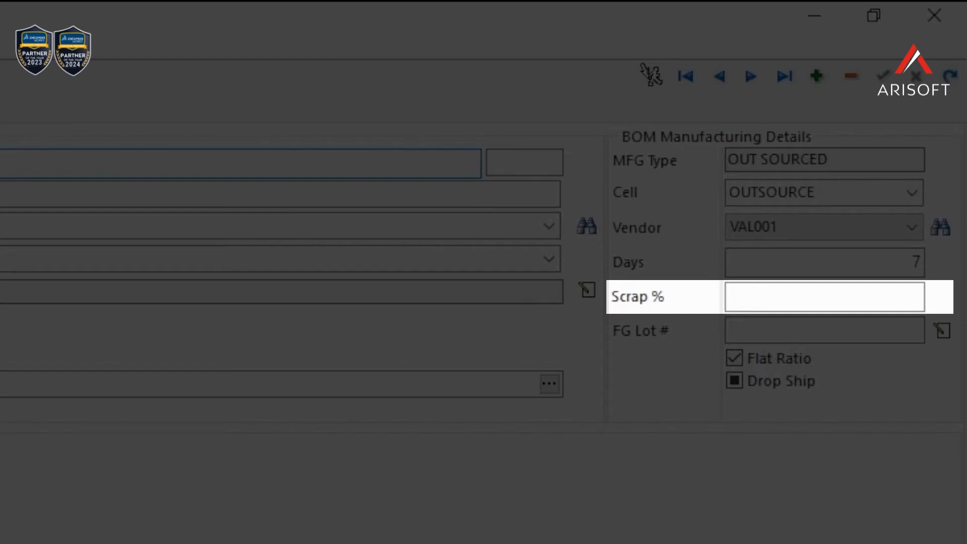
- Review the outsource BOM's item details, select the attached component 6060S-CADH-20L-F-W, and save the changes
{"action": "key", "text": "Tab"}
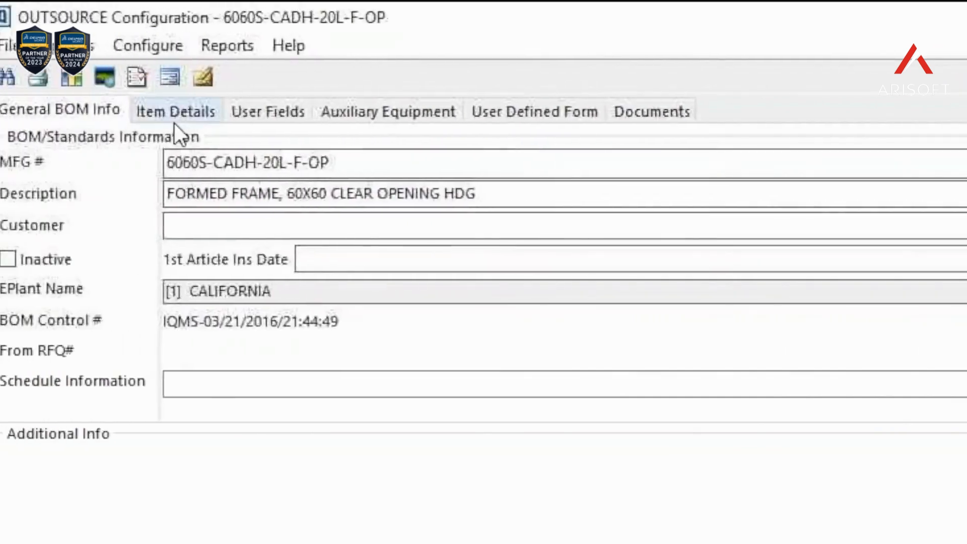
{"action": "left_click", "coordinate": [189, 117]}
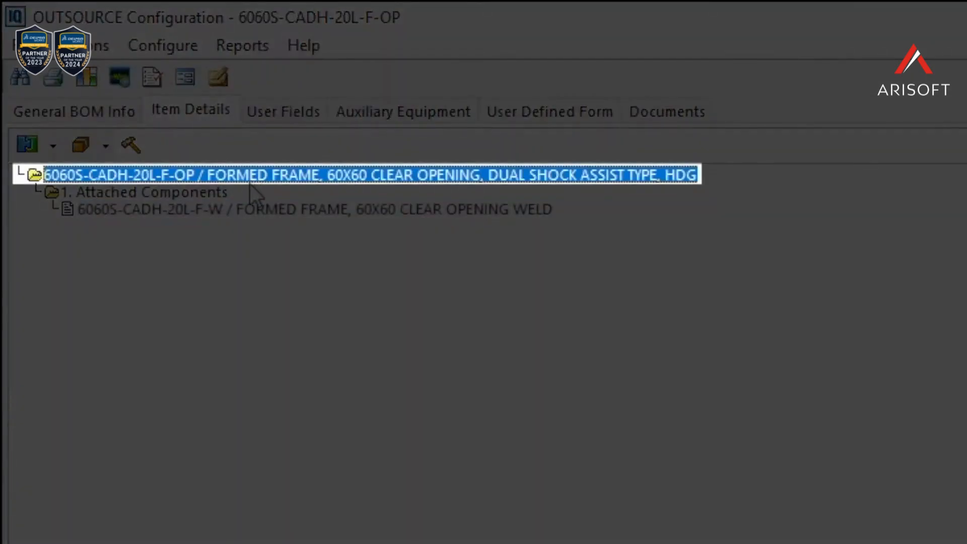
{"action": "left_click", "coordinate": [228, 212]}
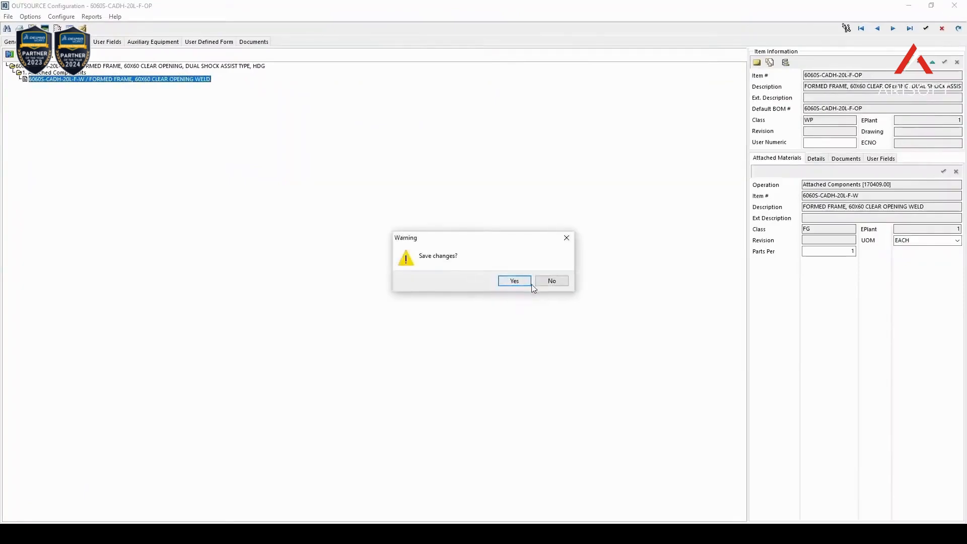
{"action": "left_click", "coordinate": [527, 283]}
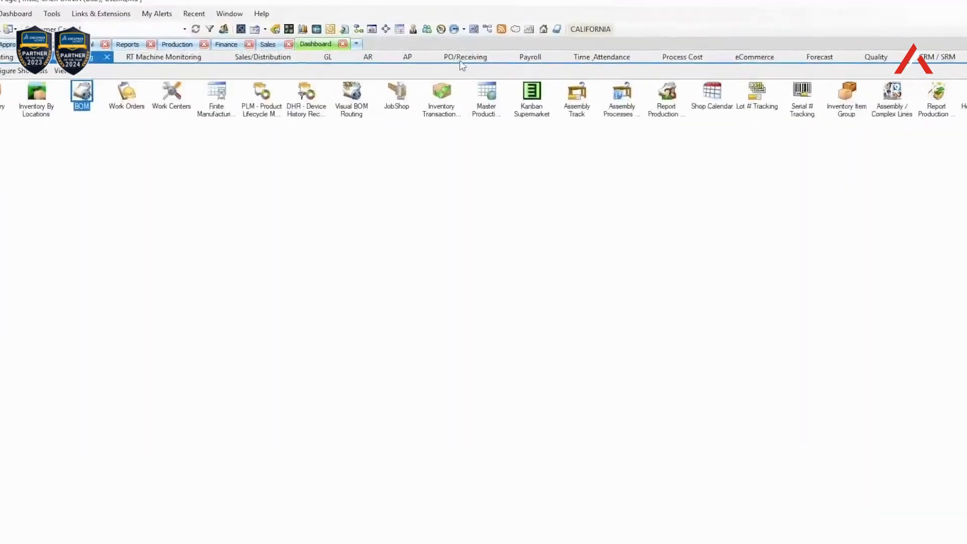
- Run the Outsource Setup Wizard in Outsource Central for vendor VALMONT,INC with BOM 6060S-CADH-20L-F-OP
{"action": "left_click", "coordinate": [420, 136]}
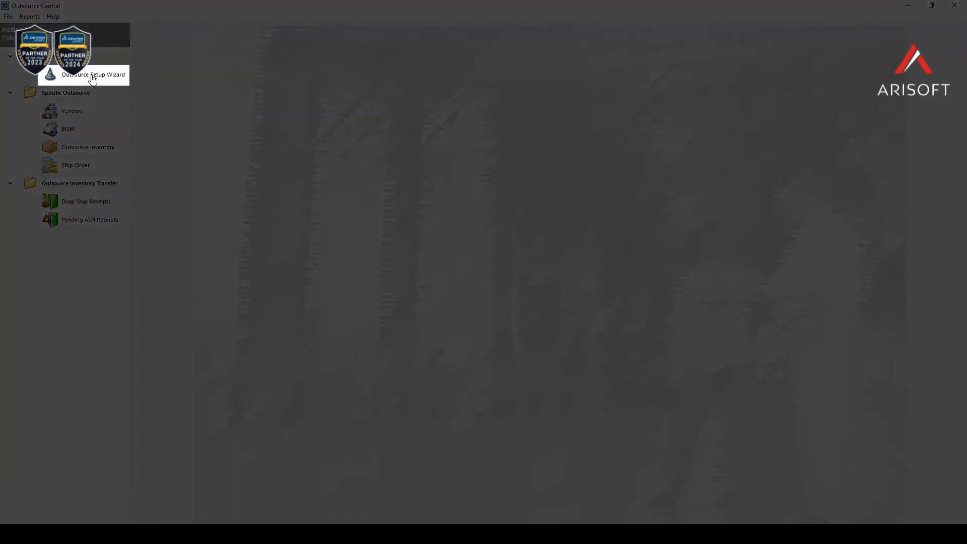
{"action": "left_click", "coordinate": [92, 76]}
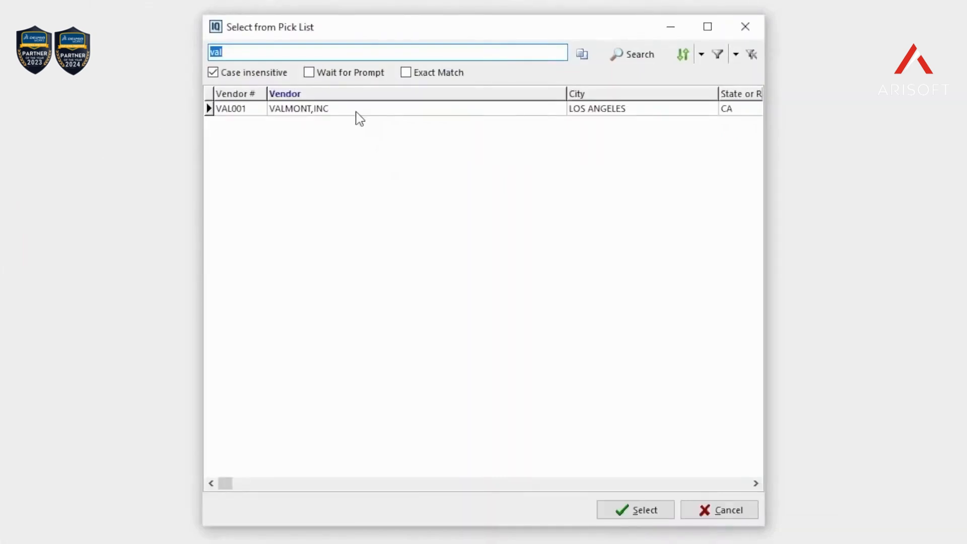
{"action": "double_click", "coordinate": [357, 117]}
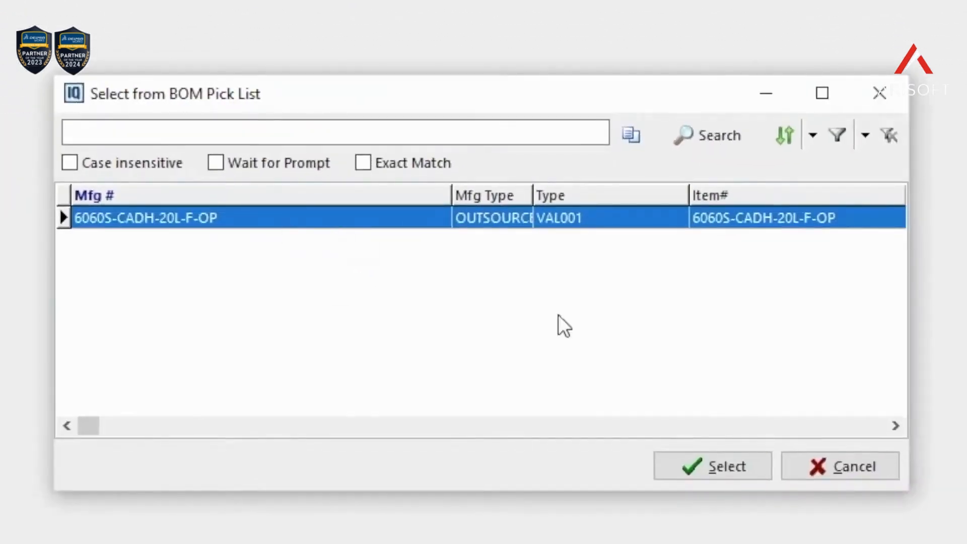
{"action": "left_click", "coordinate": [739, 461]}
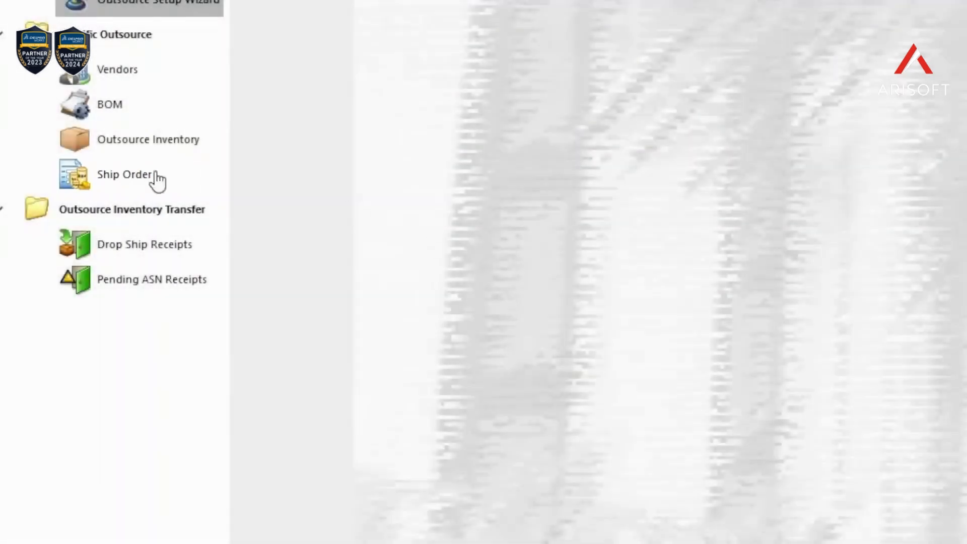
- Open the ship order for VALMONT,INC from its 6060S-CADH-20L-F-W line with quantity 2 and select that item line
{"action": "left_click", "coordinate": [158, 180]}
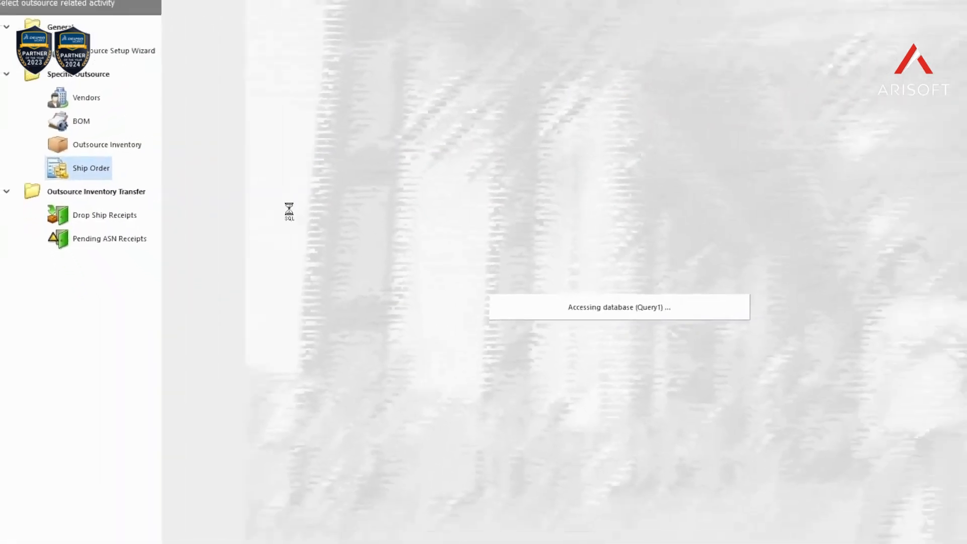
{"action": "left_click", "coordinate": [338, 178]}
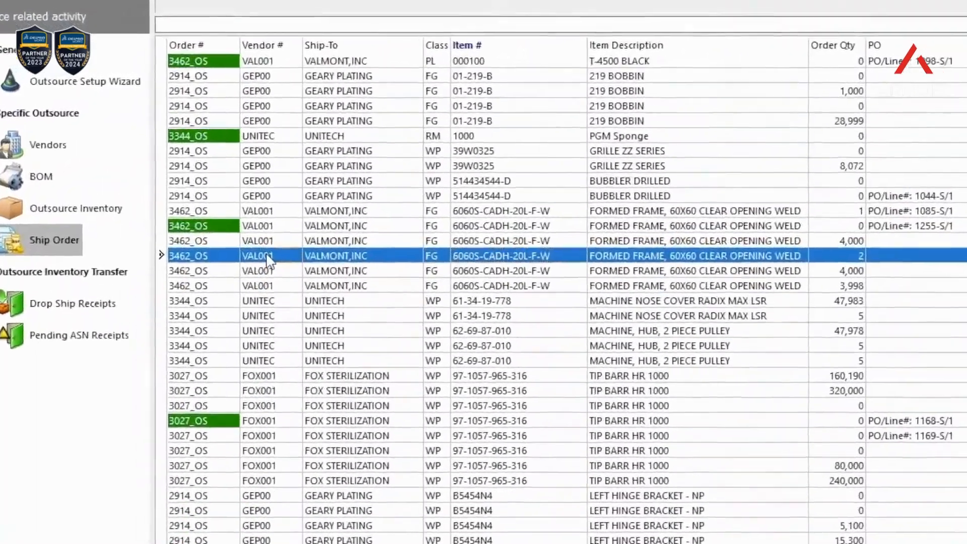
{"action": "right_click", "coordinate": [205, 184]}
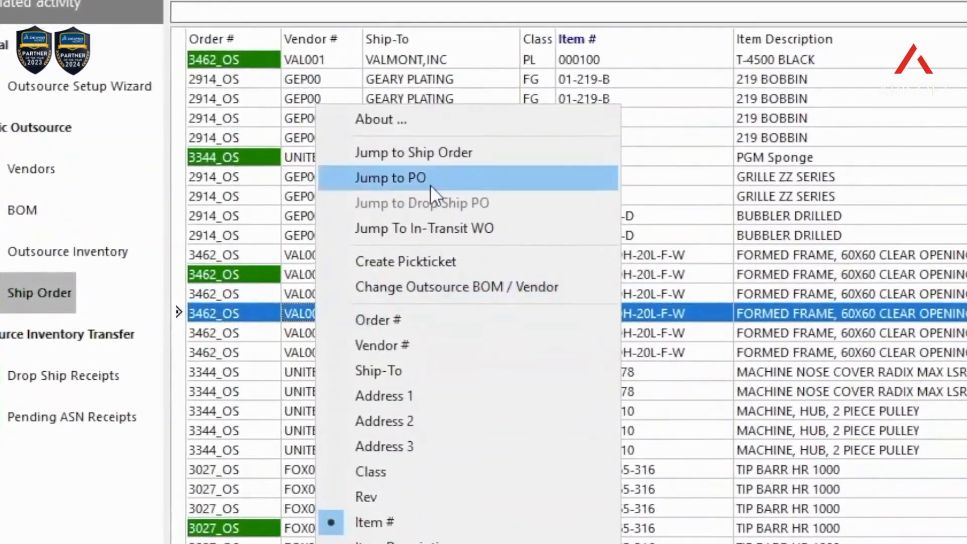
{"action": "left_click", "coordinate": [440, 154]}
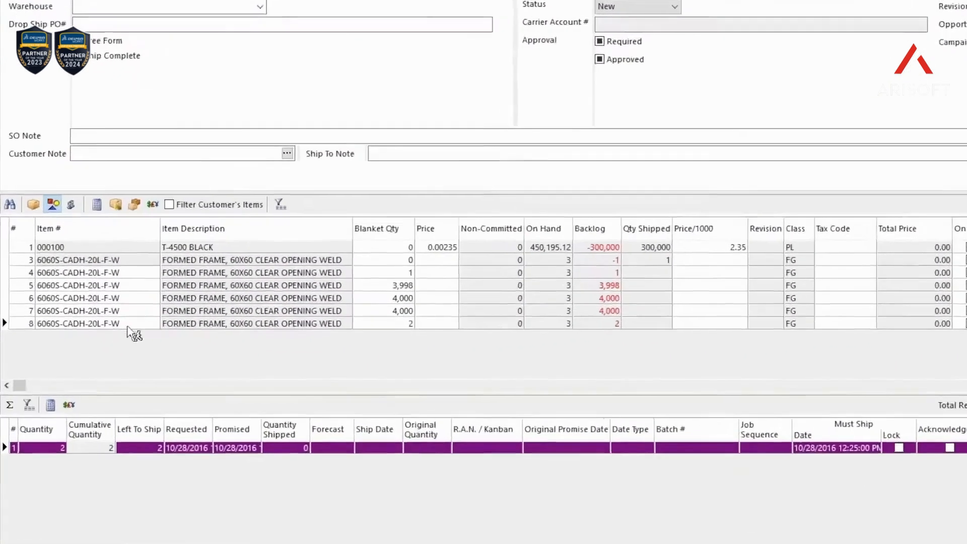
{"action": "left_click", "coordinate": [133, 344]}
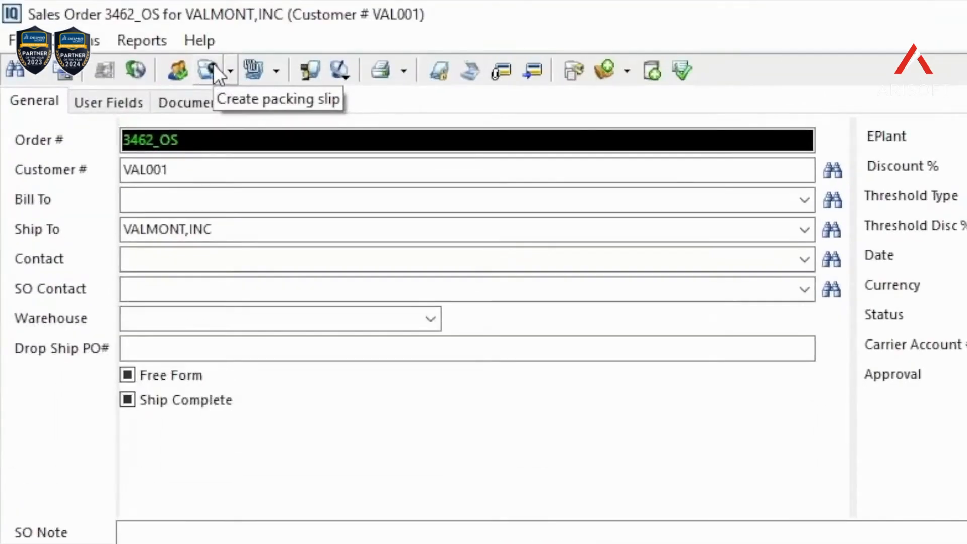
- Create a packing slip containing the 6060S-CADH-20L-F-W order line with quantity 2 and post it
{"action": "left_click", "coordinate": [213, 64]}
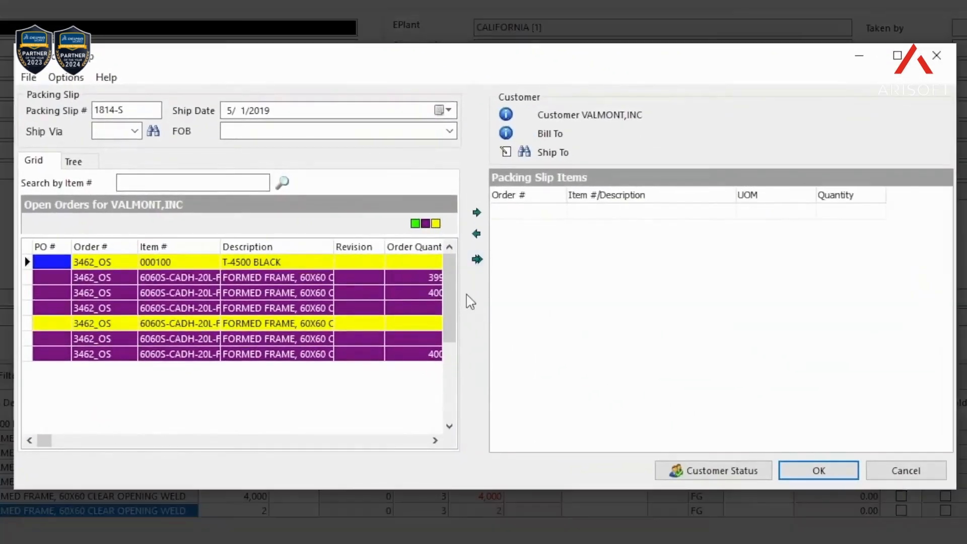
{"action": "left_click_drag", "start_coordinate": [474, 294], "coordinate": [584, 297]}
{"action": "left_click", "coordinate": [433, 308]}
{"action": "left_click", "coordinate": [597, 212]}
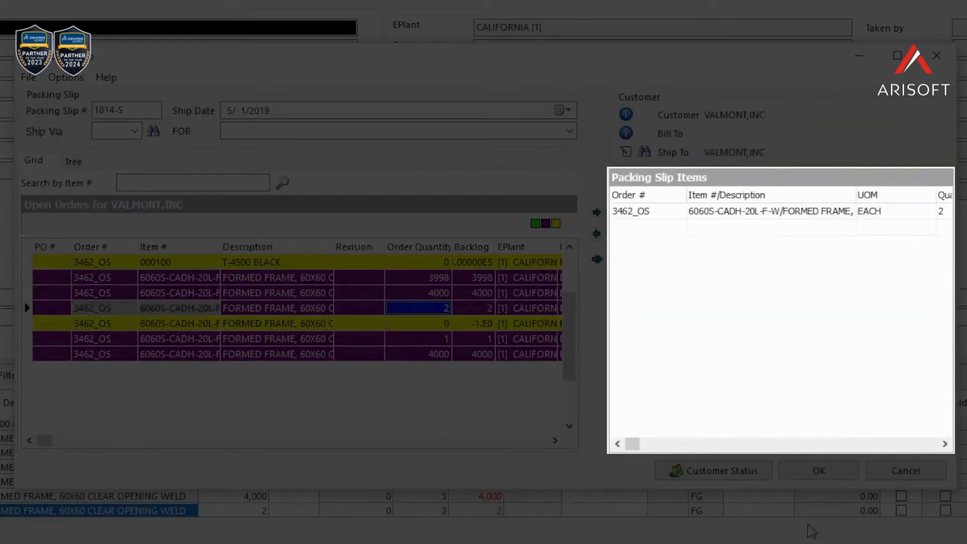
{"action": "left_click", "coordinate": [827, 473]}
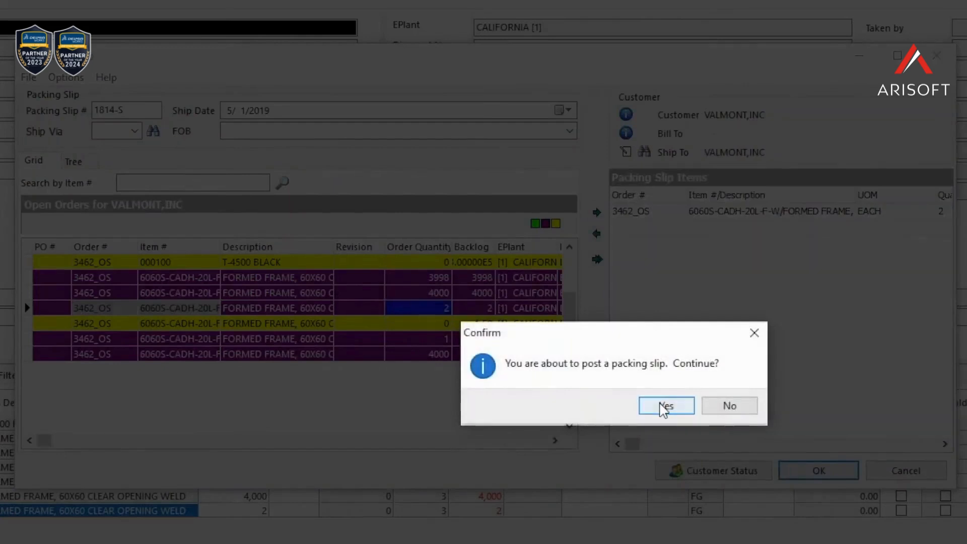
{"action": "left_click", "coordinate": [666, 406]}
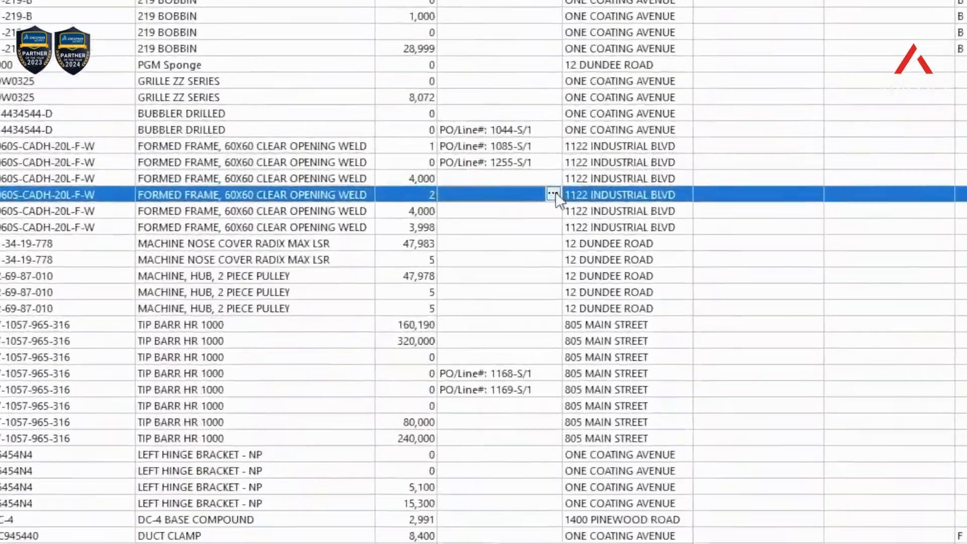
- Link a new purchase order to the 6060S-CADH-20L-F-W ship order line with quantity 2
{"action": "left_click", "coordinate": [601, 174]}
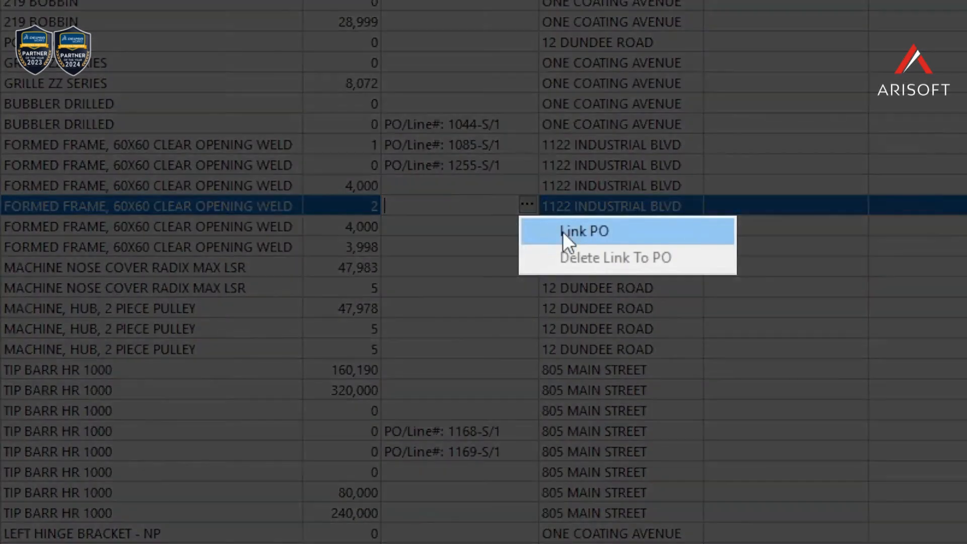
{"action": "left_click", "coordinate": [563, 232]}
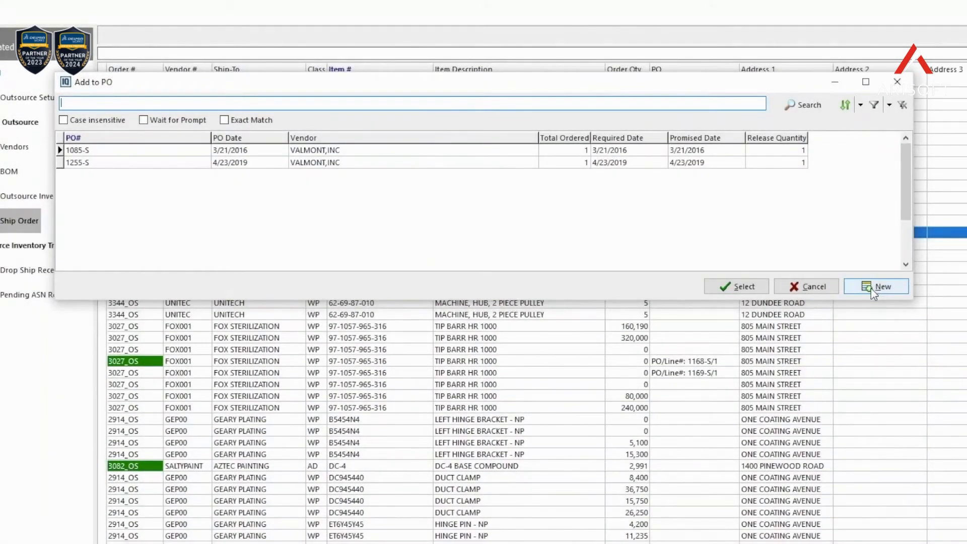
{"action": "left_click", "coordinate": [871, 286]}
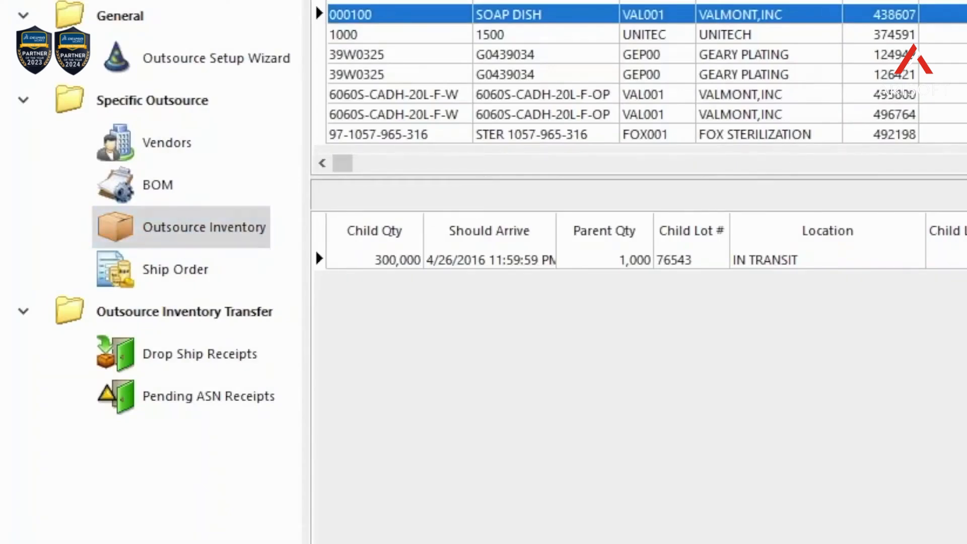
- Inspect the in-transit locations in the child inventory of VALMONT,INC's outsourced 6060S-CADH-20L-F-W record with quantity 2
{"action": "left_click", "coordinate": [952, 114]}
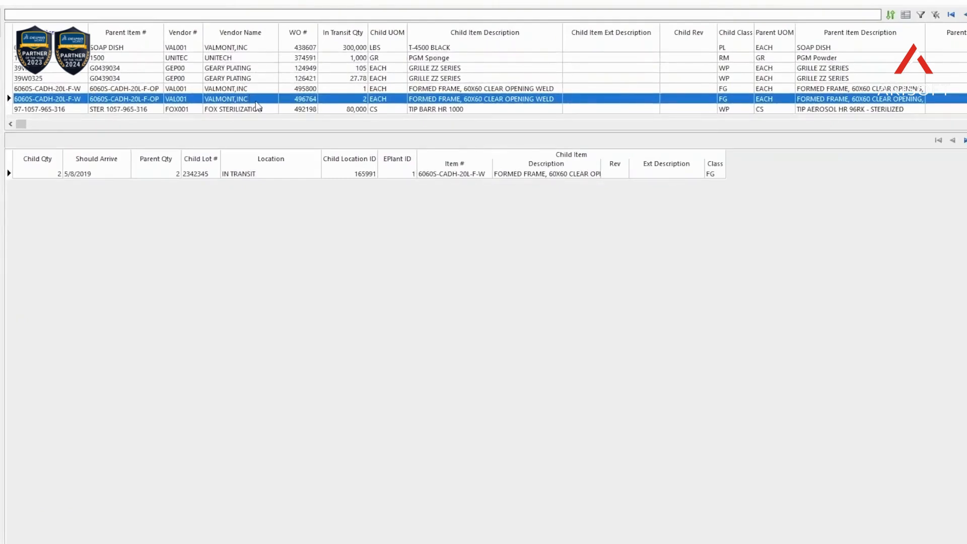
{"action": "right_click", "coordinate": [296, 101]}
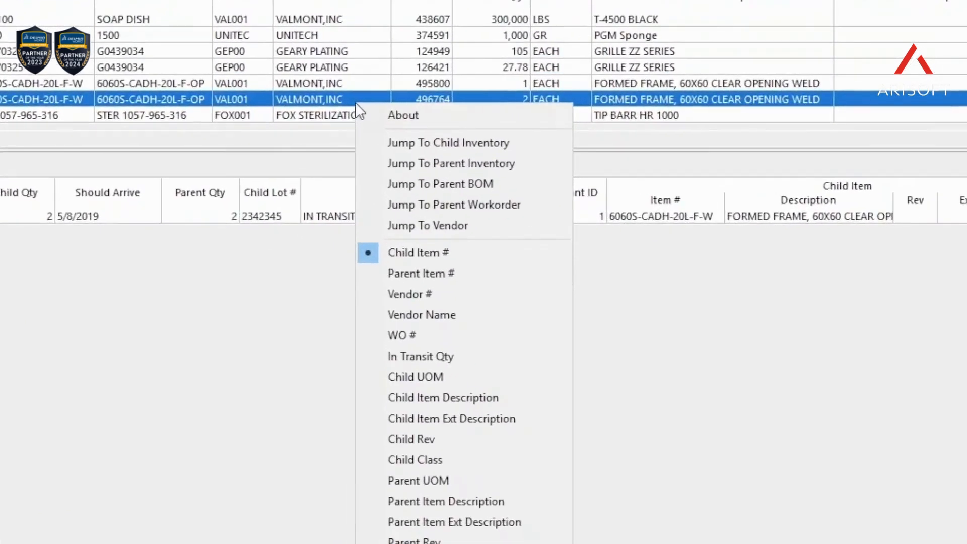
{"action": "left_click", "coordinate": [391, 141]}
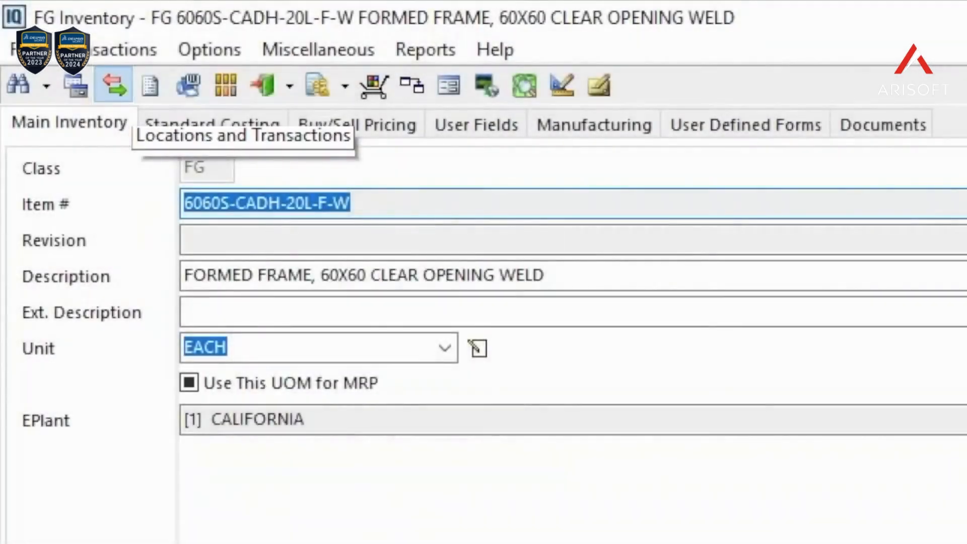
{"action": "left_click", "coordinate": [113, 84]}
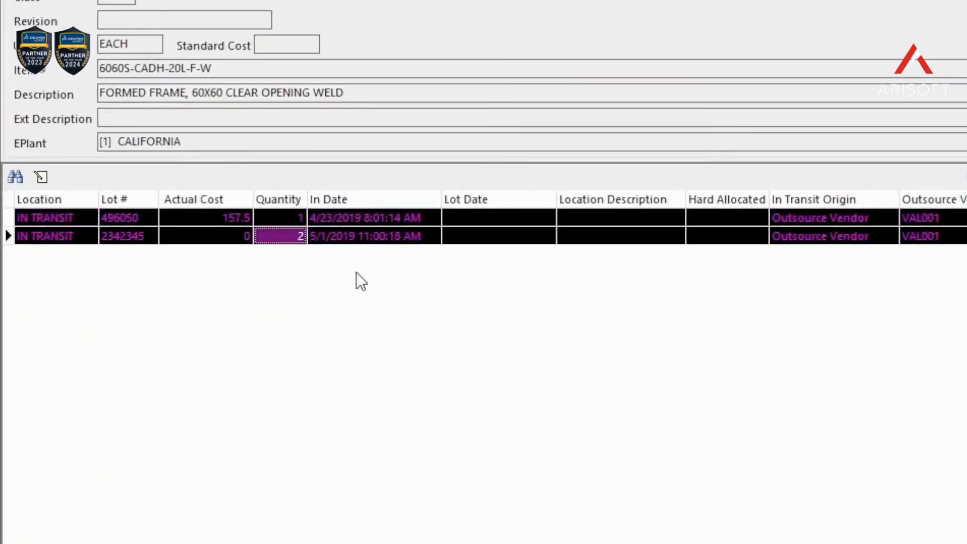
{"action": "left_click", "coordinate": [385, 237]}
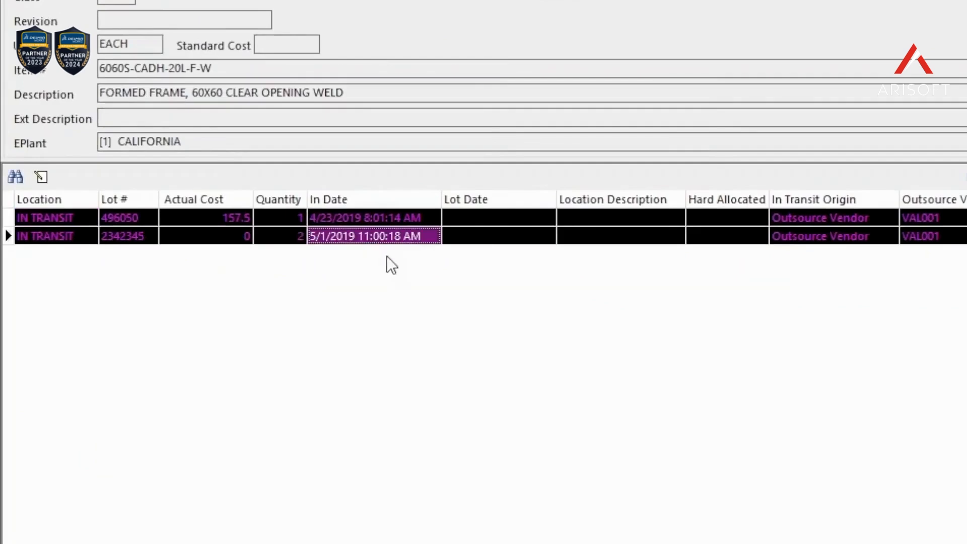
{"action": "left_click", "coordinate": [928, 237]}
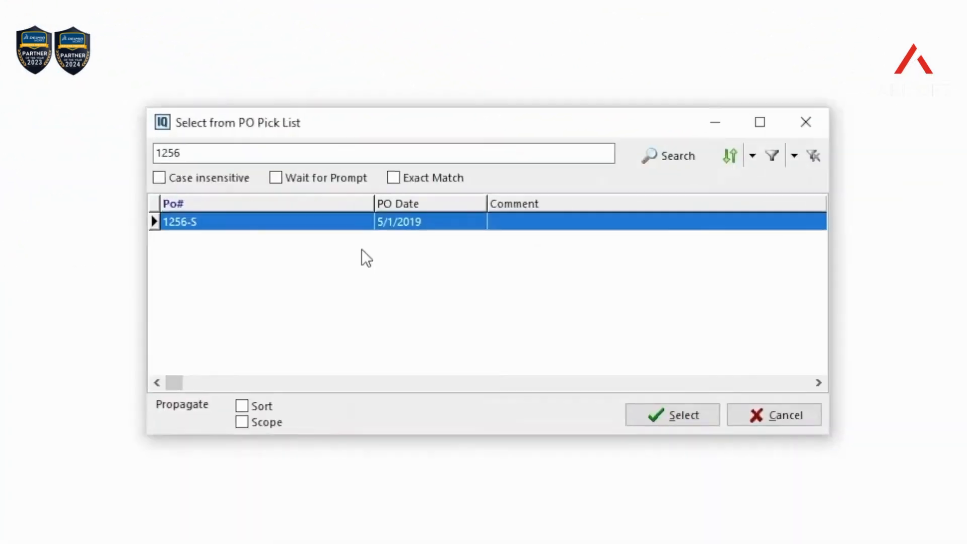
- Load the purchase order dated 5/1/2019 for receiving and begin posting a received quantity of 2 for 6060S-CADH-20L-F-OP
{"action": "double_click", "coordinate": [389, 232]}
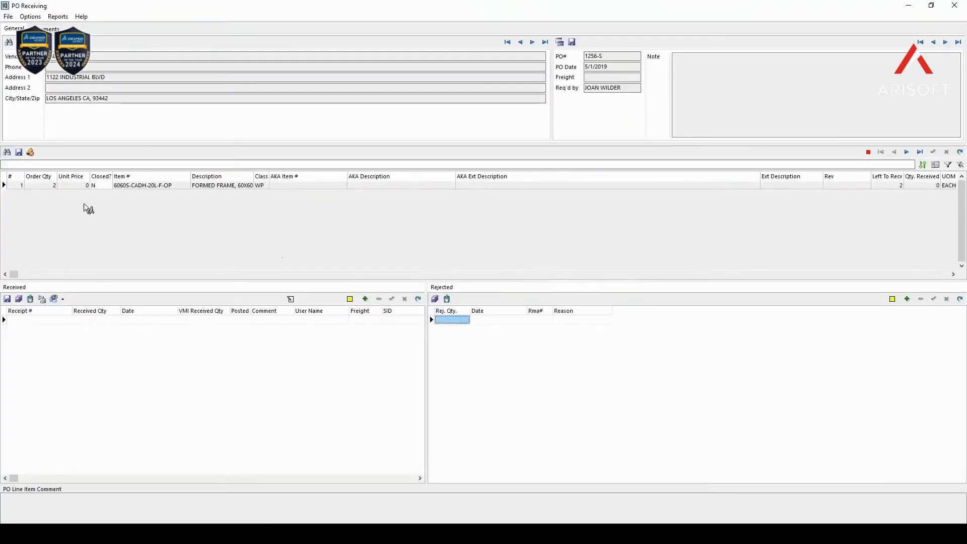
{"action": "left_click", "coordinate": [47, 186]}
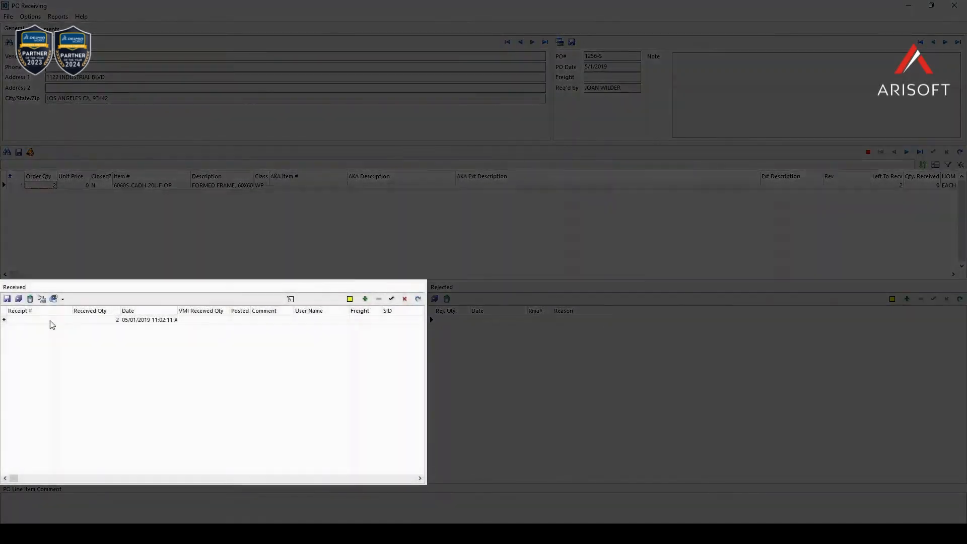
{"action": "left_click", "coordinate": [7, 299]}
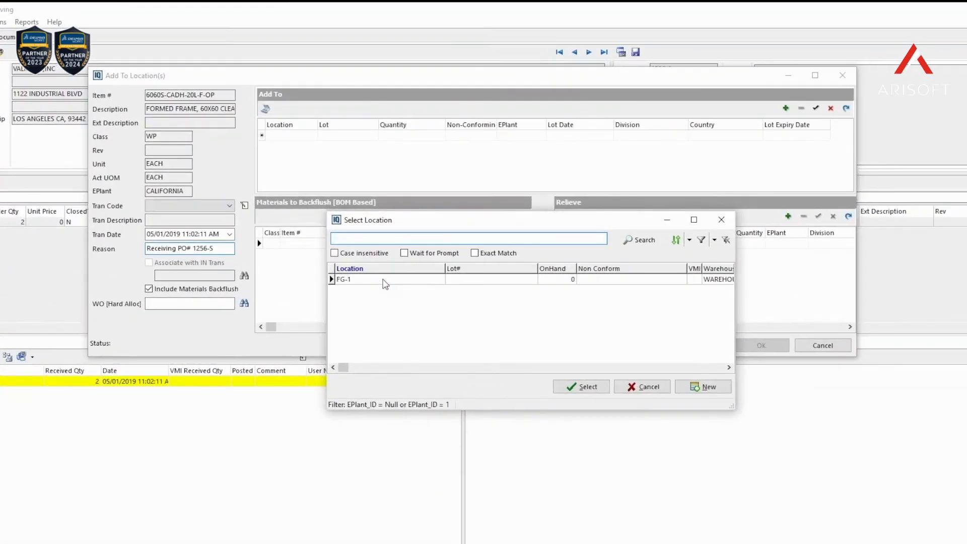
- Receive the parts into location FG-1, reassign all relieve records from the calculated backflush materials, and post without printing the receive ticket
{"action": "double_click", "coordinate": [385, 284]}
{"action": "left_click", "coordinate": [694, 345]}
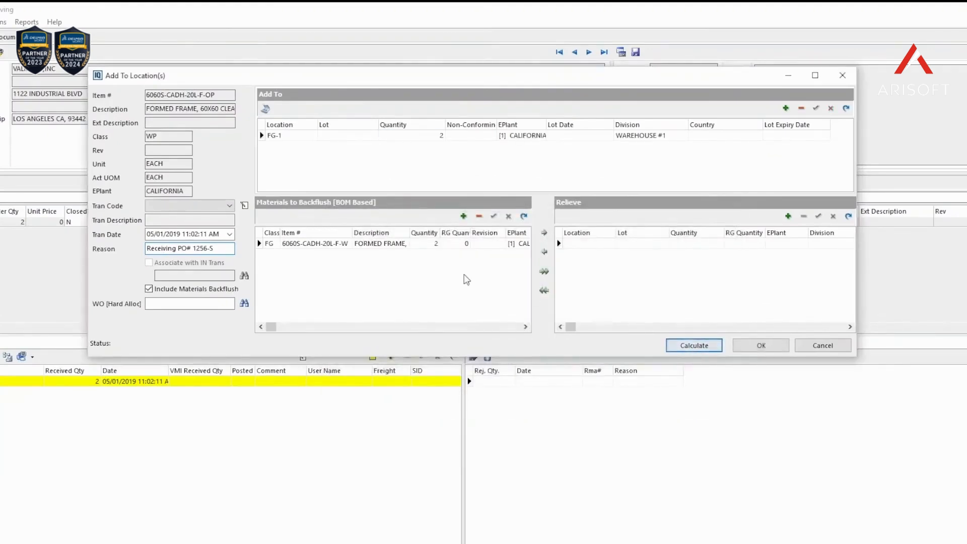
{"action": "left_click", "coordinate": [544, 270]}
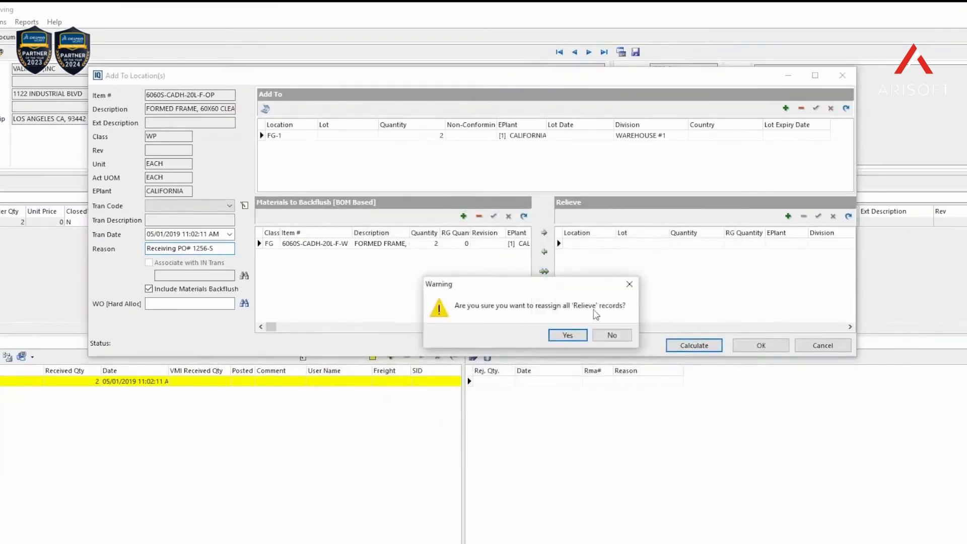
{"action": "left_click", "coordinate": [568, 335]}
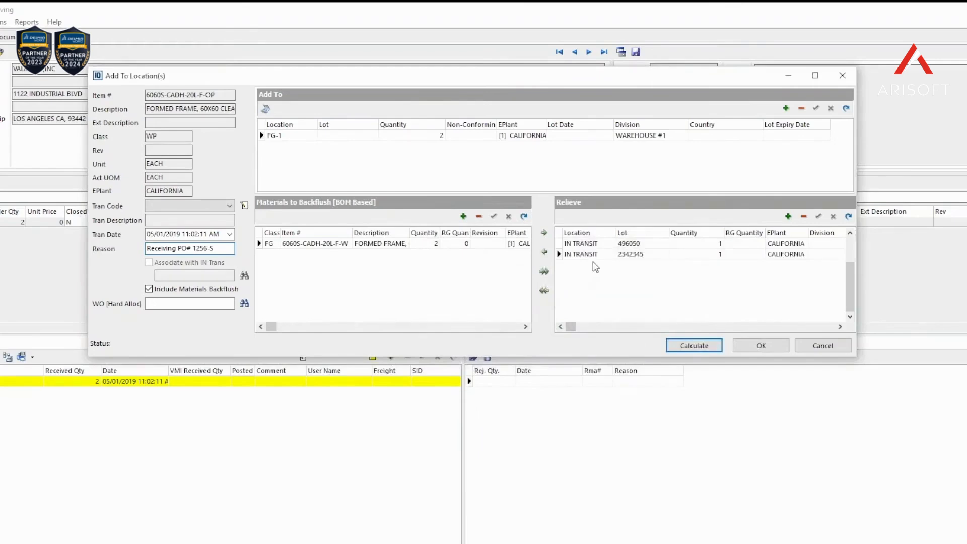
{"action": "left_click", "coordinate": [780, 349]}
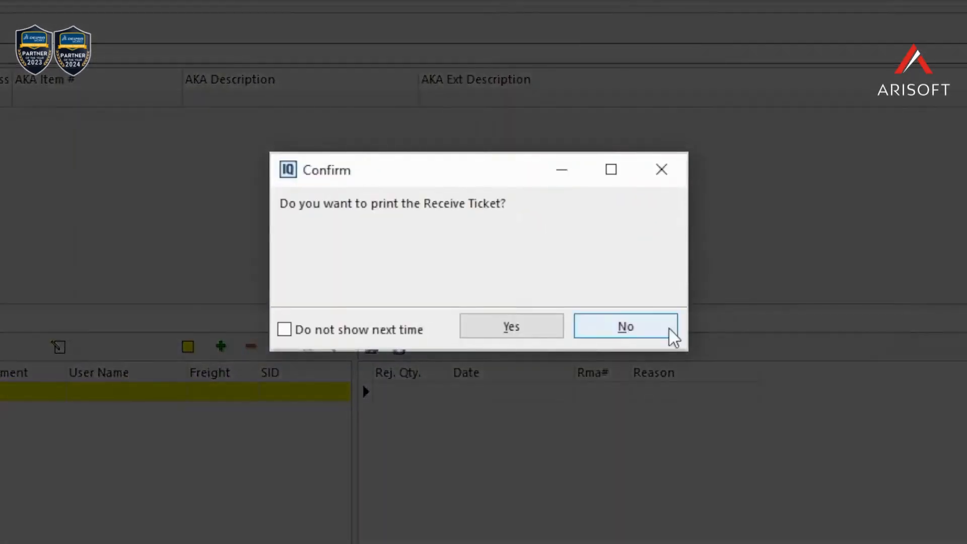
{"action": "left_click", "coordinate": [673, 335]}
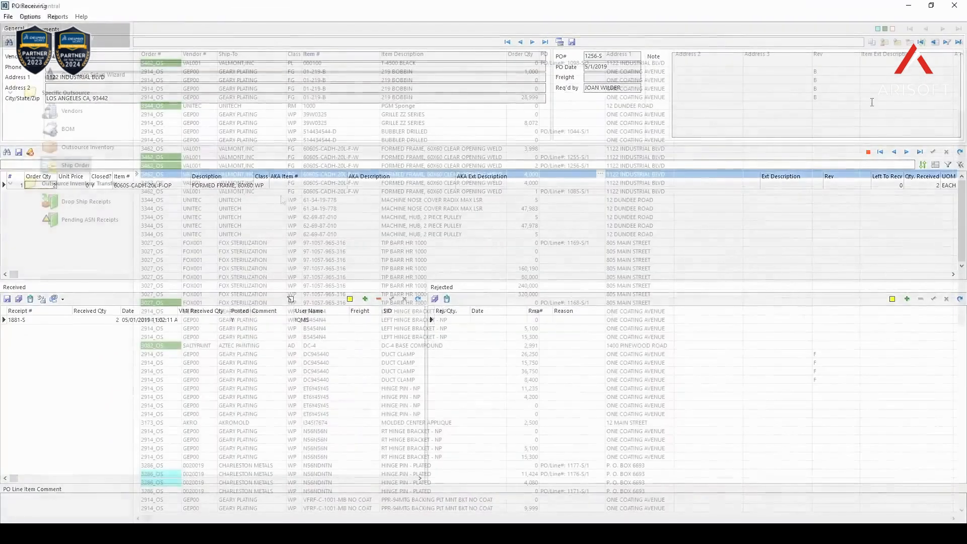